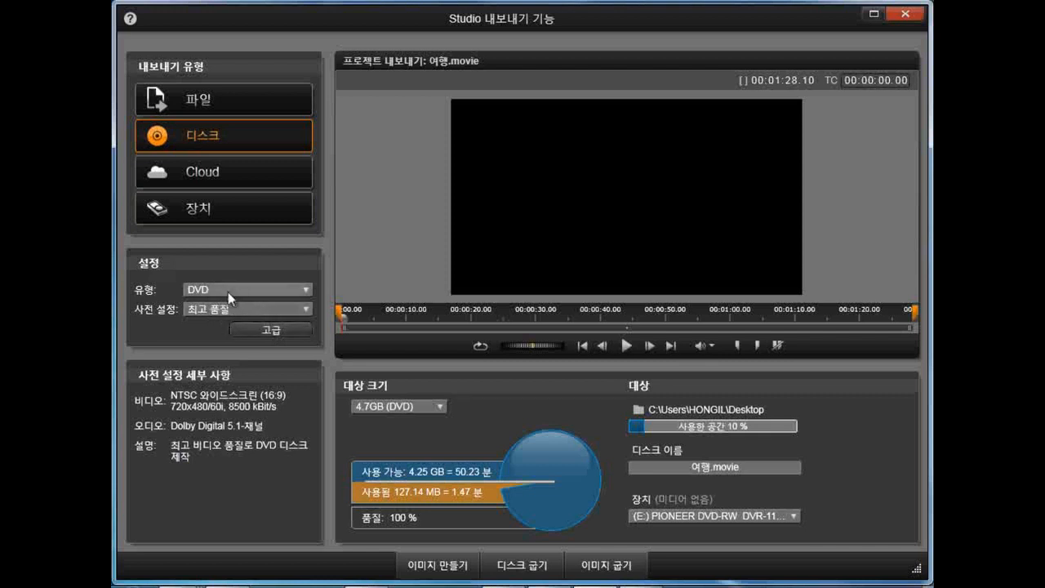
Set the disc export type to DVD and its preset to 사용자 지정 (custom).
left_click(248, 293)
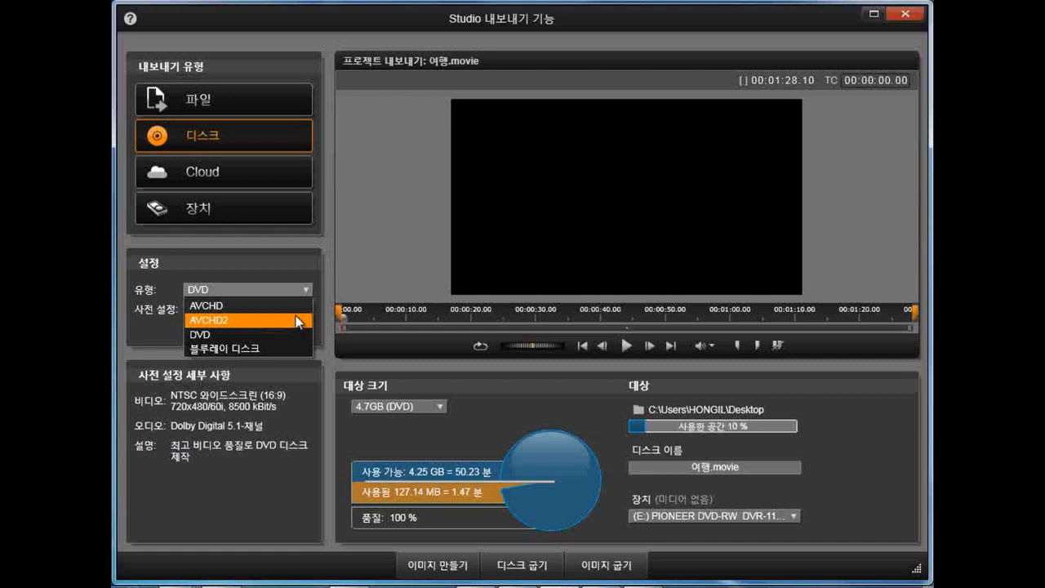
left_click(282, 332)
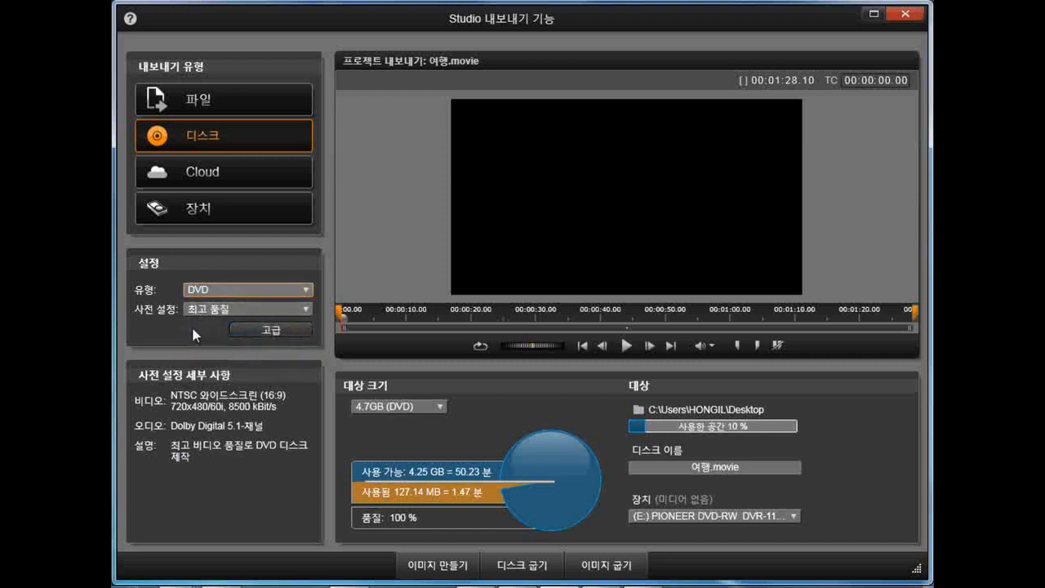
left_click(235, 306)
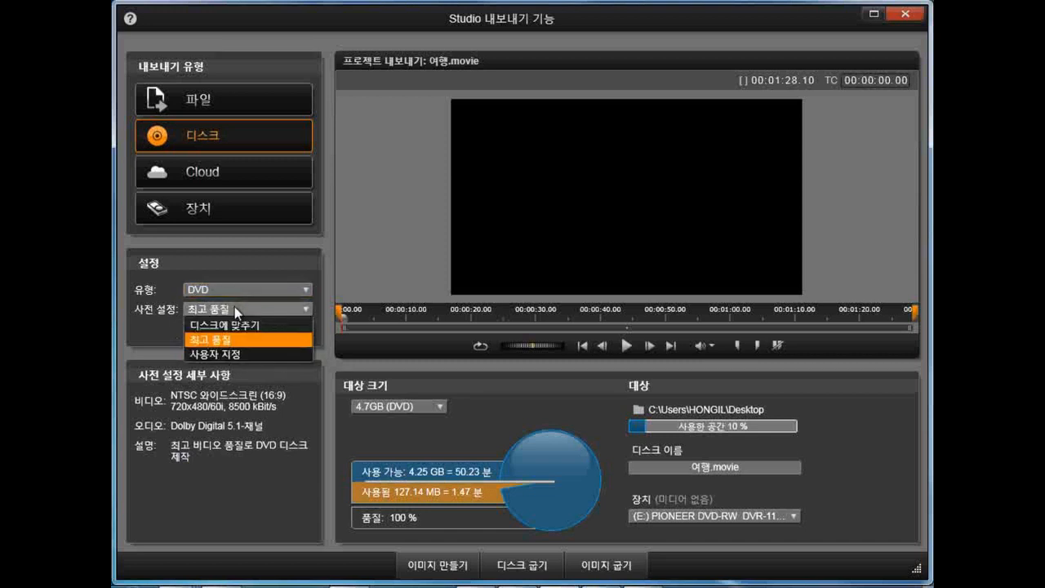
left_click(266, 354)
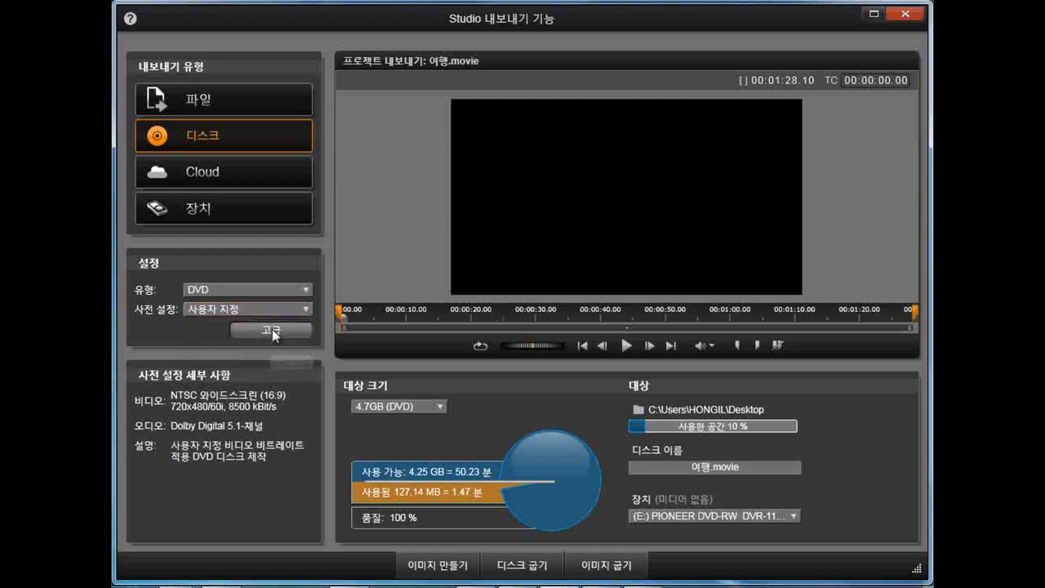
In the advanced export settings, choose type DVD, preset 사용자 지정 (custom) and pre-processing 자동 (automatic).
left_click(272, 329)
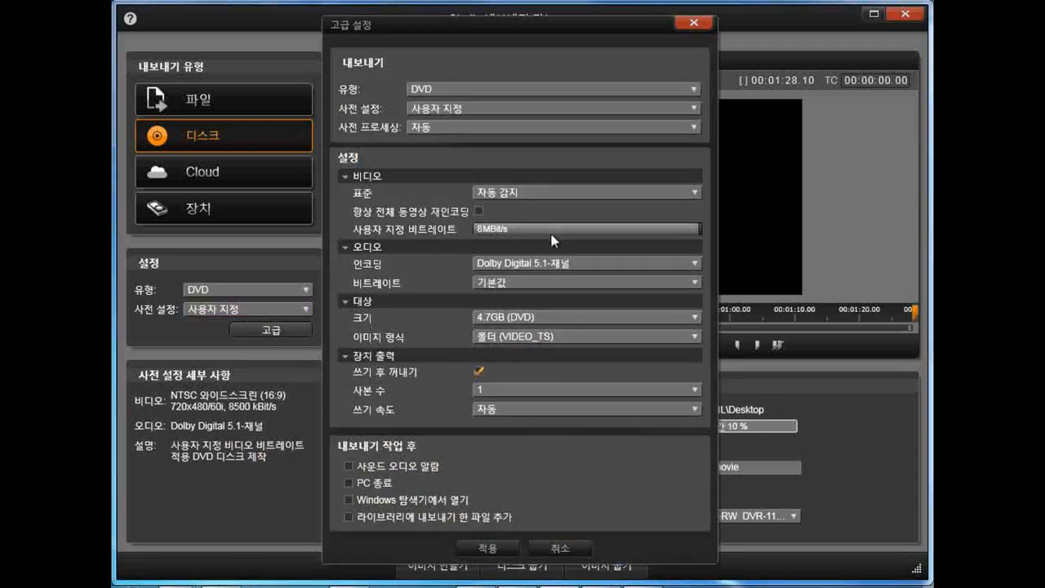
left_click(546, 90)
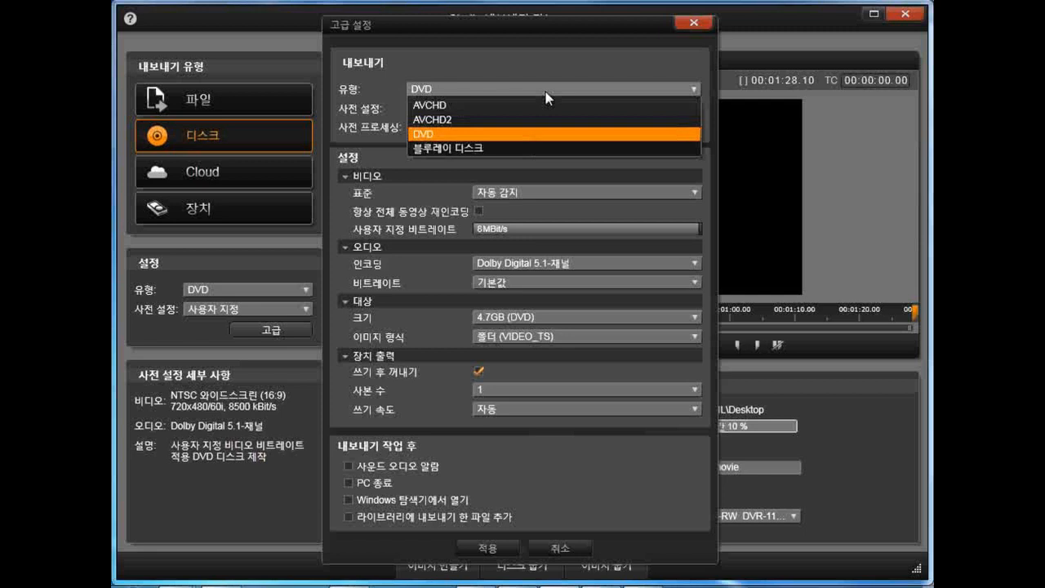
left_click(543, 134)
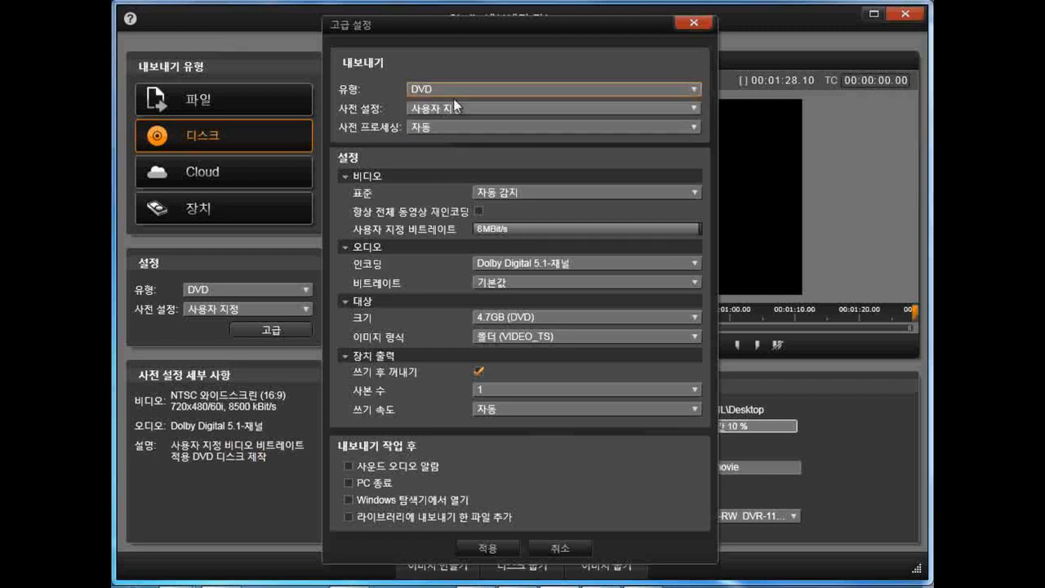
left_click(530, 108)
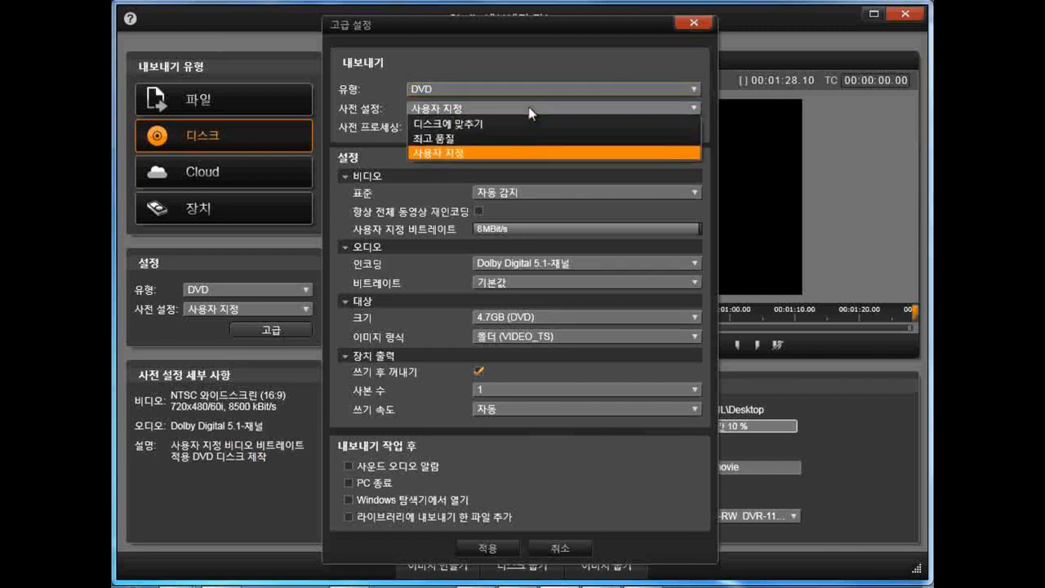
left_click(517, 154)
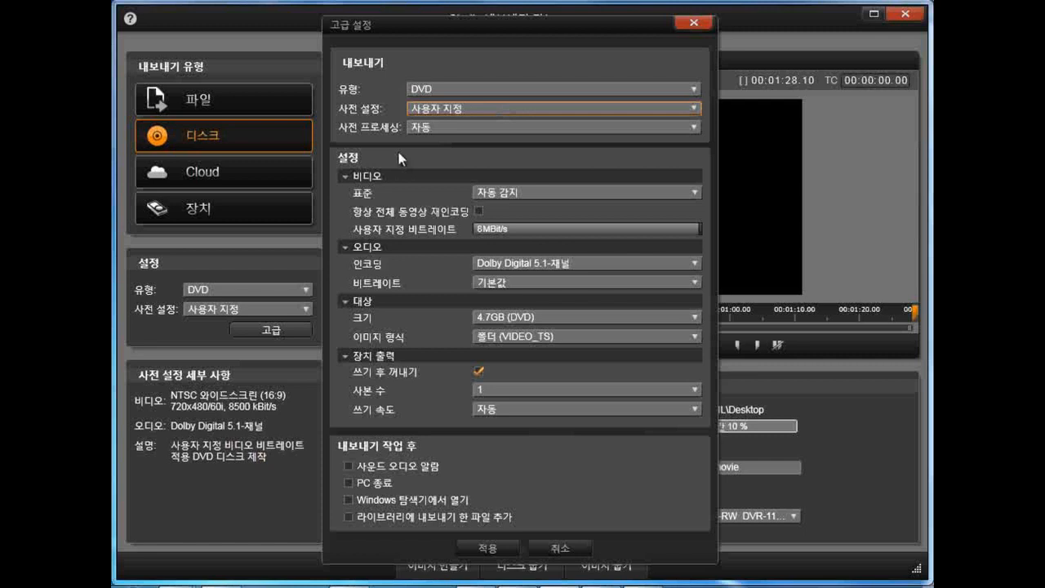
left_click(458, 125)
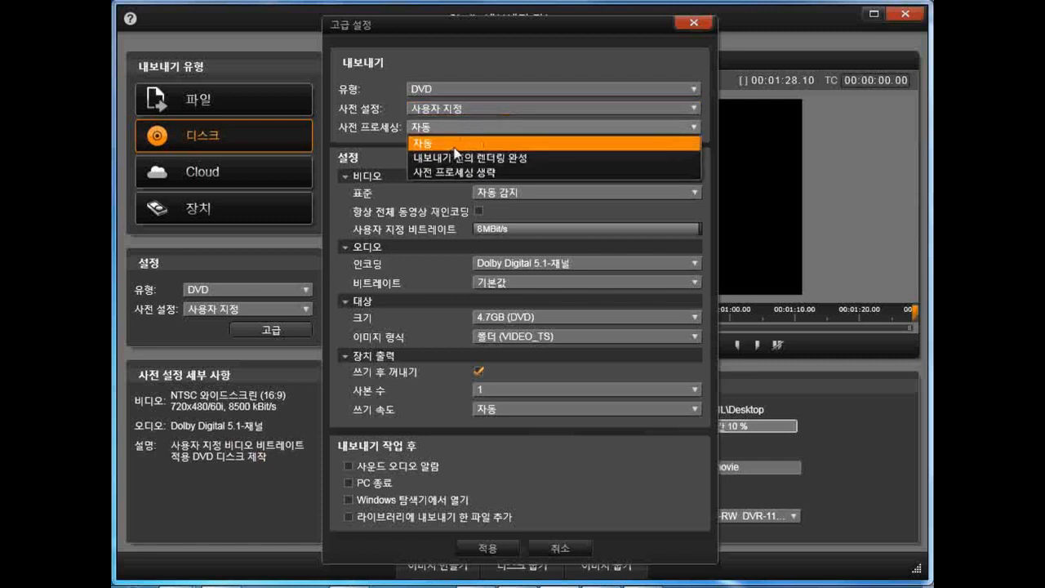
left_click(461, 144)
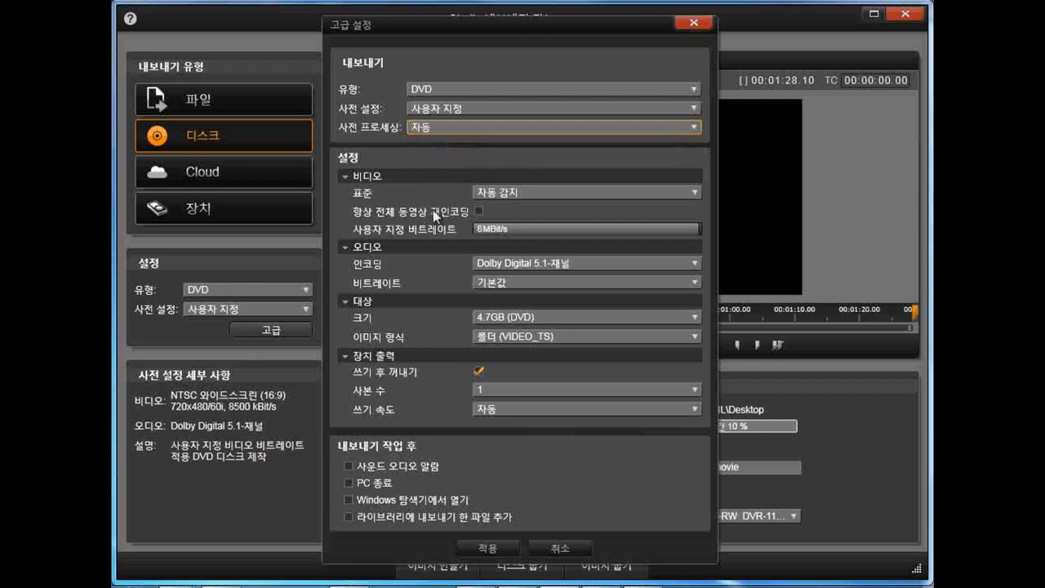
Set the video standard to 자동 감지 (auto detect) and enable always re-encoding the entire movie, keeping the custom bitrate at 8 MBit/s.
left_click(527, 192)
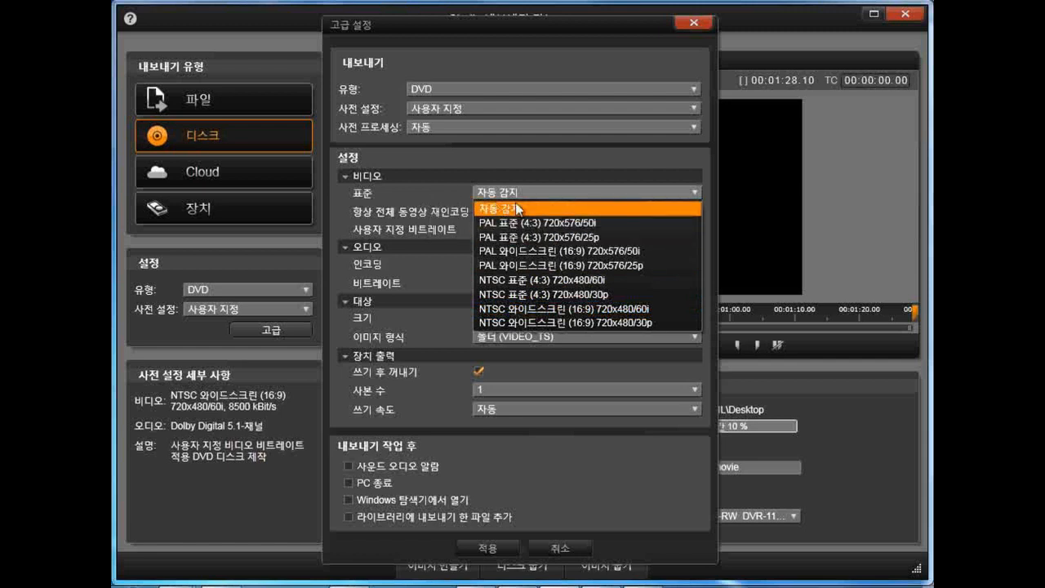
left_click(528, 209)
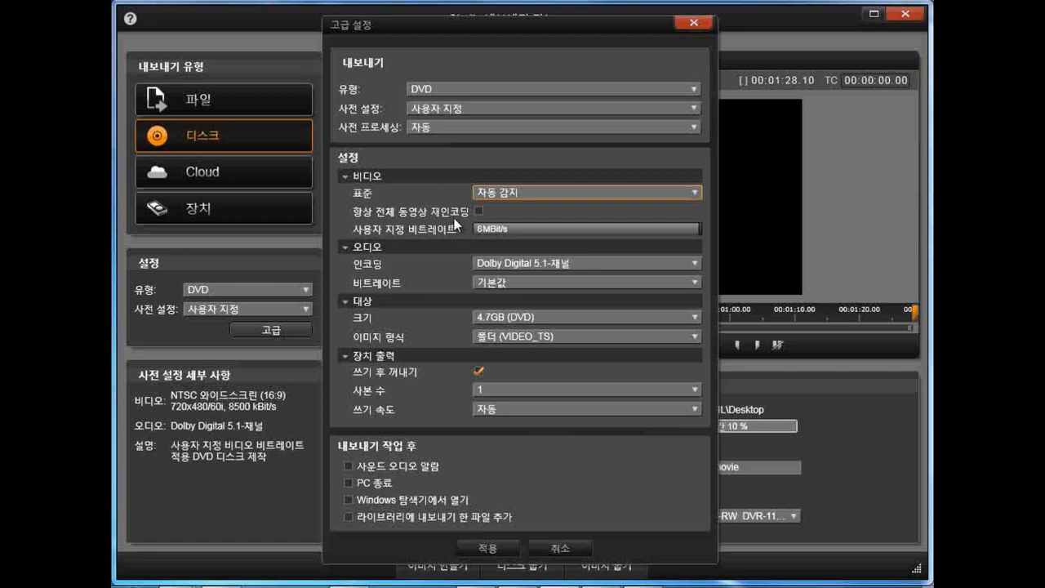
left_click(478, 210)
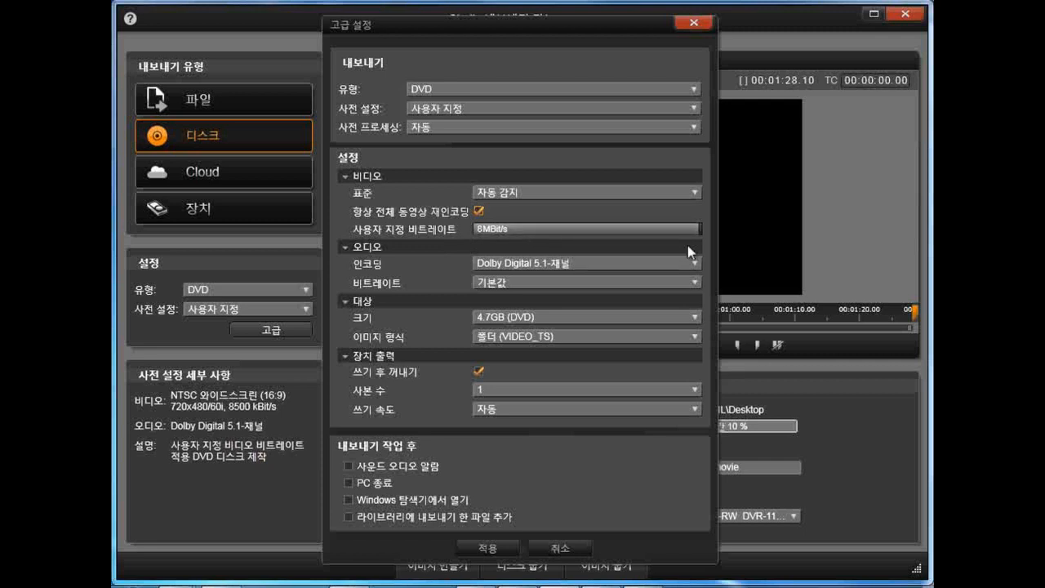
left_click_drag(701, 234, 727, 234)
double_click(481, 229)
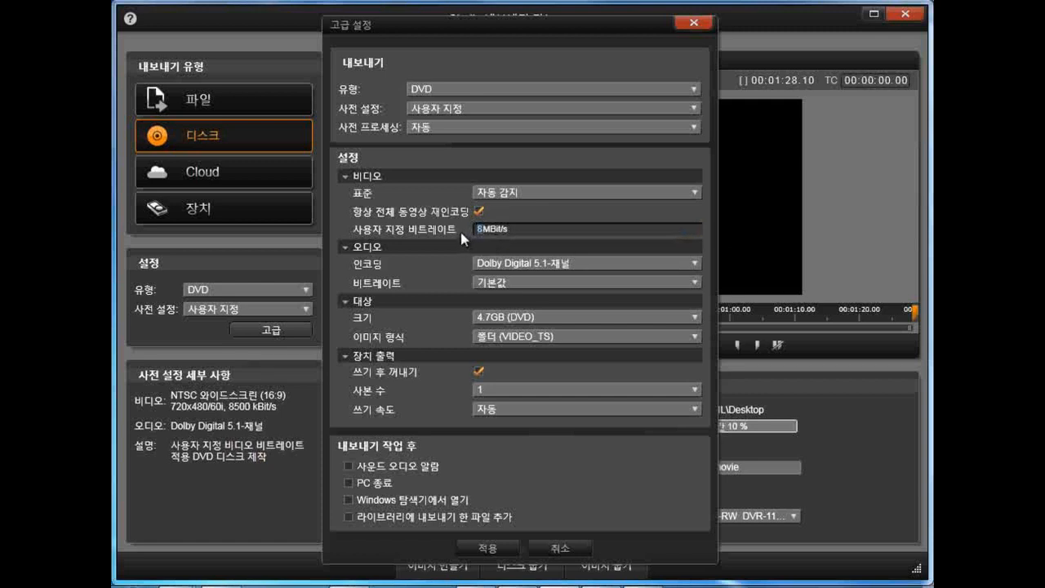
key("Tab")
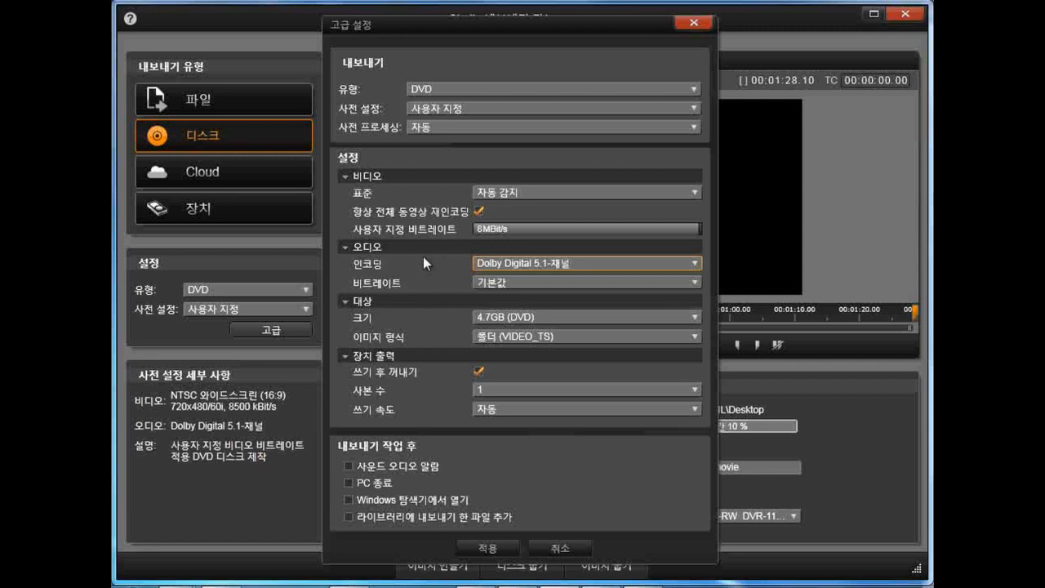
Set the audio encoding to Dolby Digital 2.0-채널 (2.0 channel) with the 기본값 (default) bitrate.
left_click(540, 262)
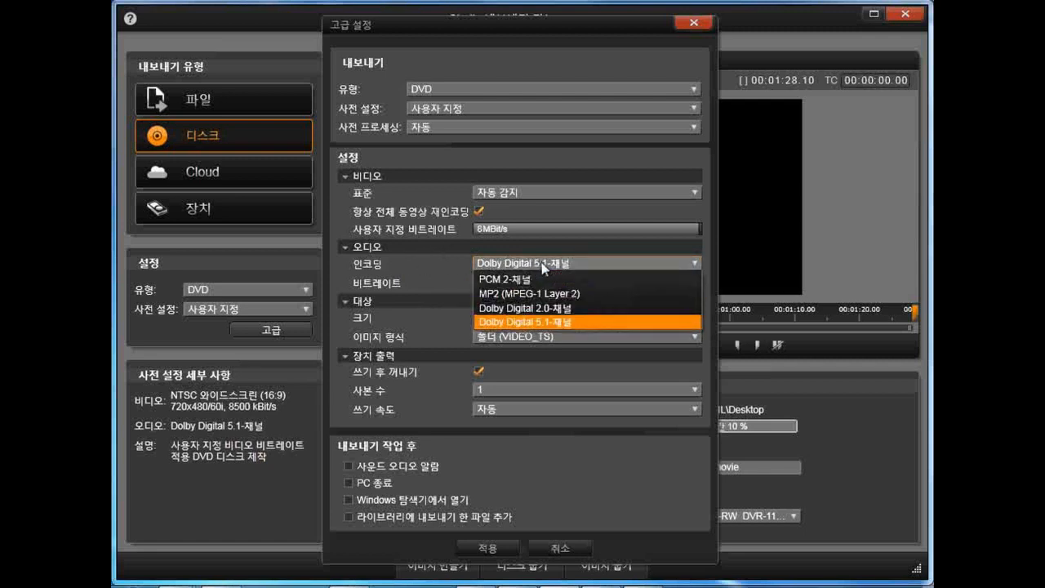
left_click(593, 308)
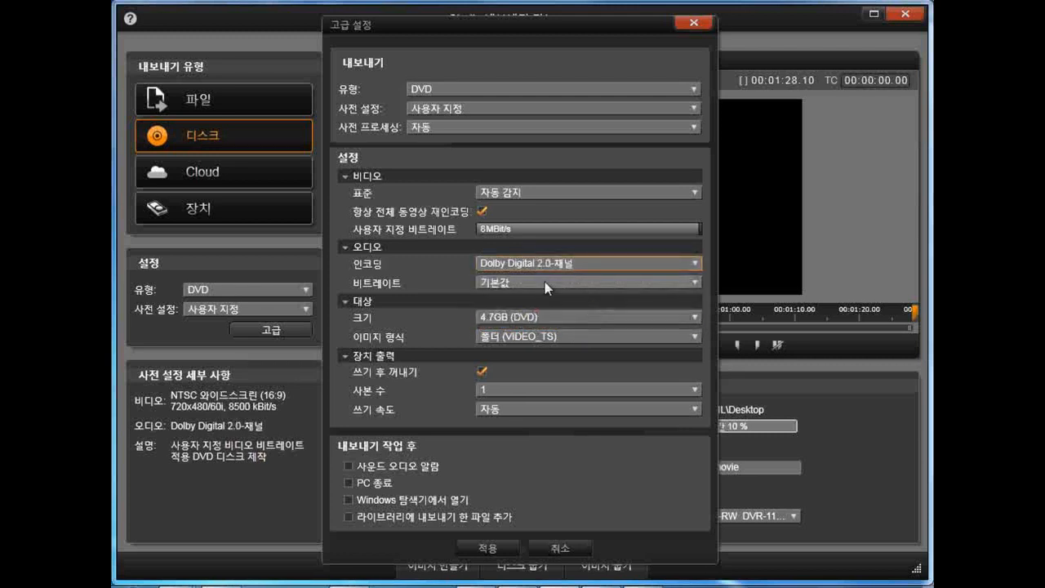
left_click(544, 281)
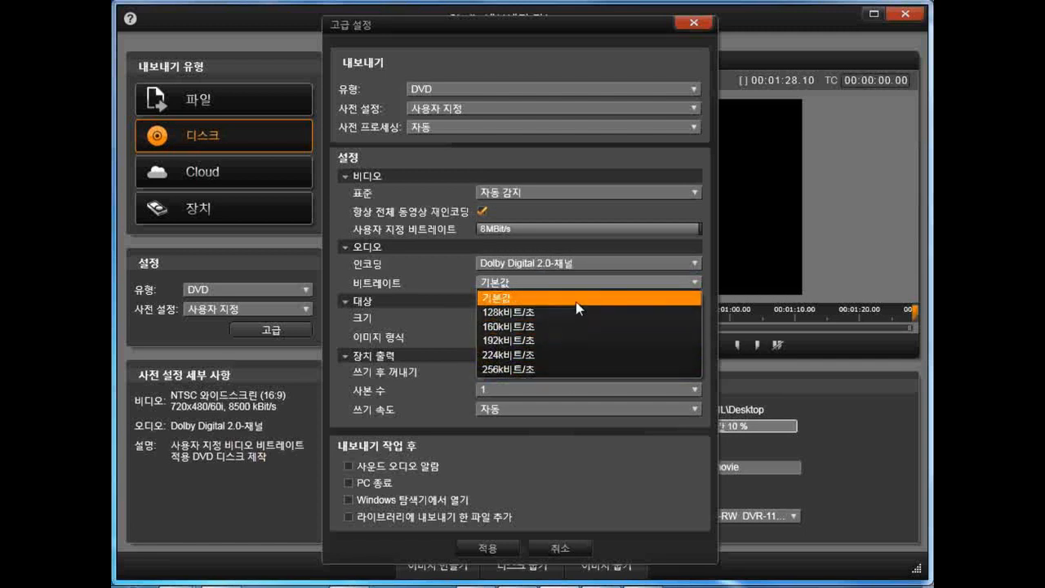
left_click(568, 299)
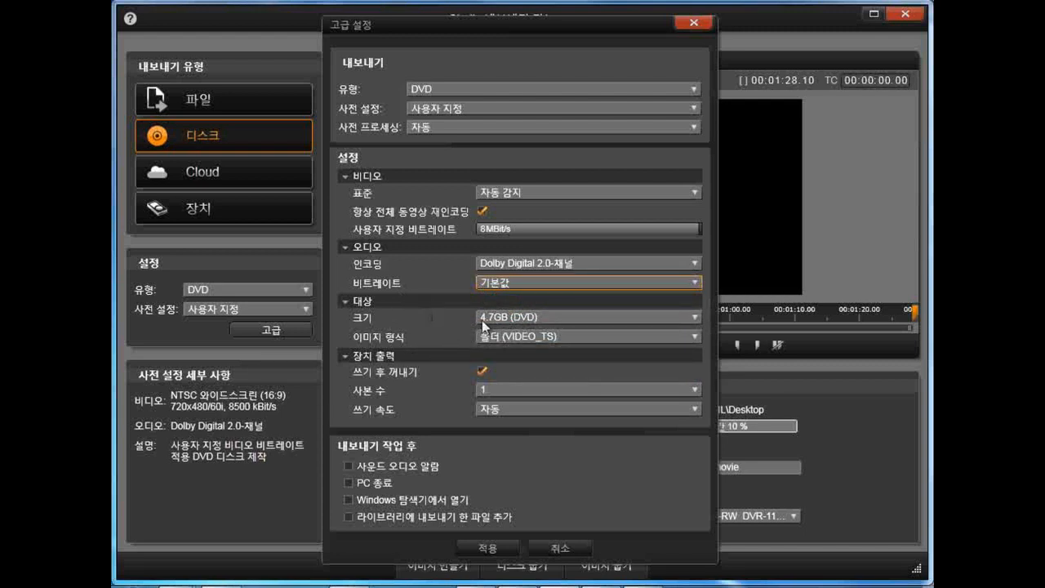
Set the target size to 4.7GB (DVD) and the image format to 폴더 (VIDEO_TS).
left_click(602, 317)
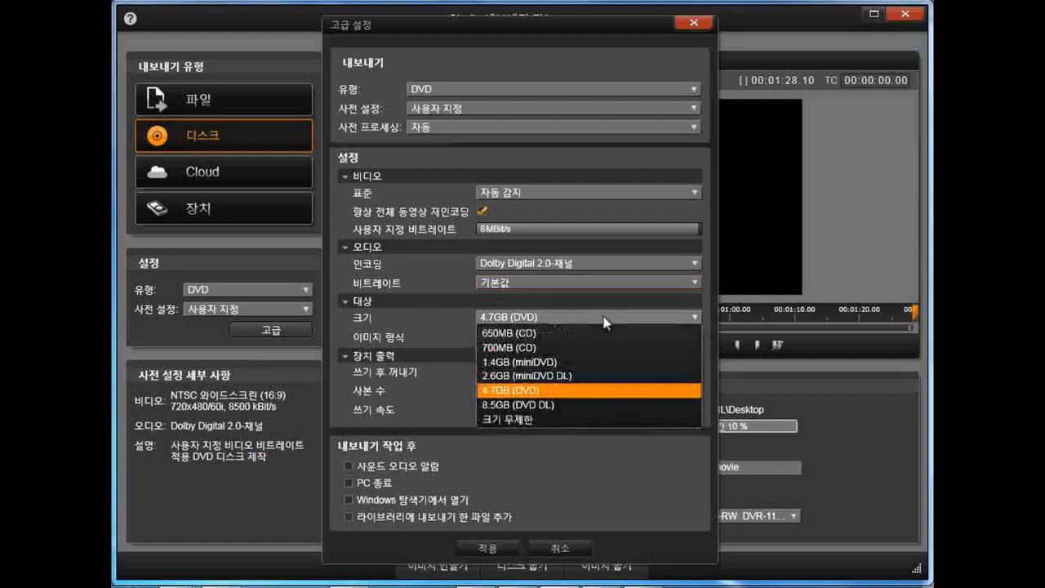
left_click(569, 390)
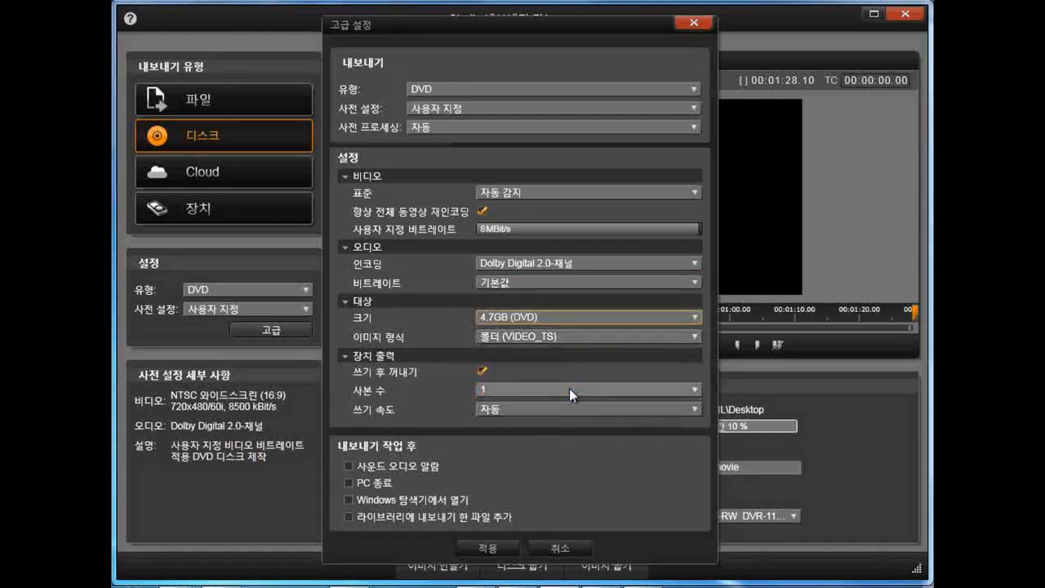
left_click(585, 336)
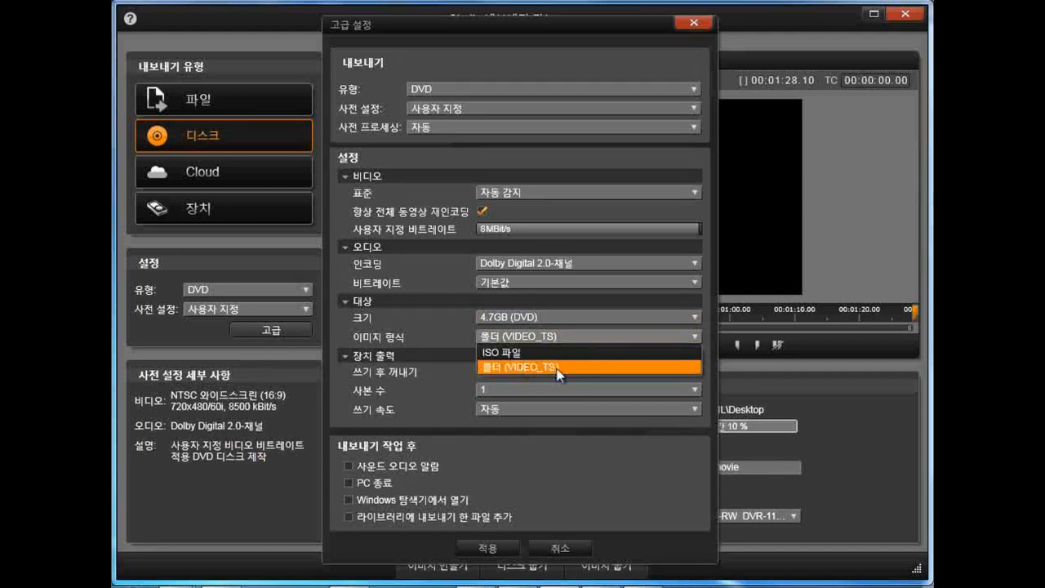
left_click(559, 366)
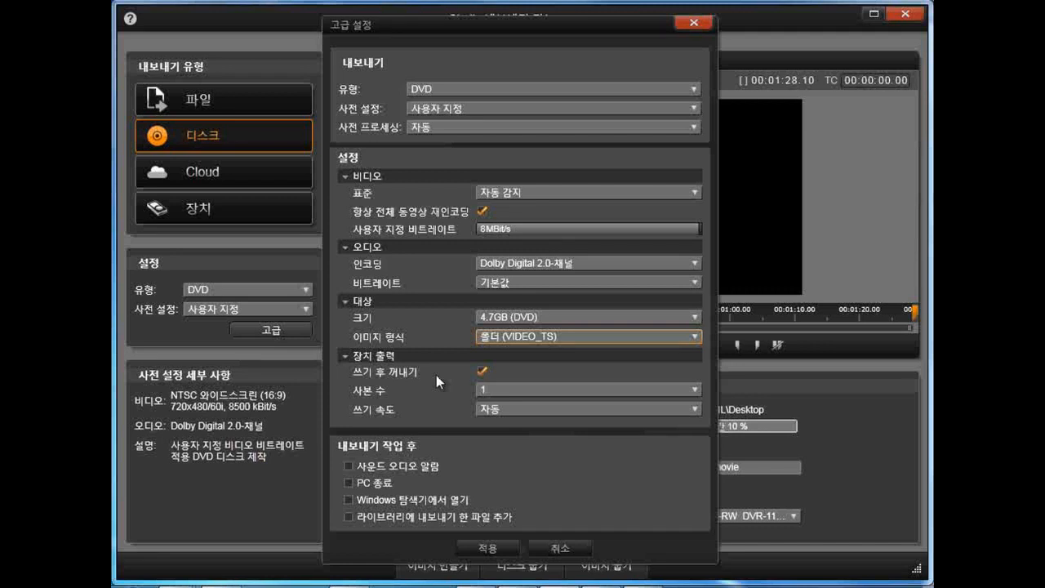
Set the device output to 1 copy with 자동 (automatic) write speed, and apply the advanced settings.
left_click(523, 389)
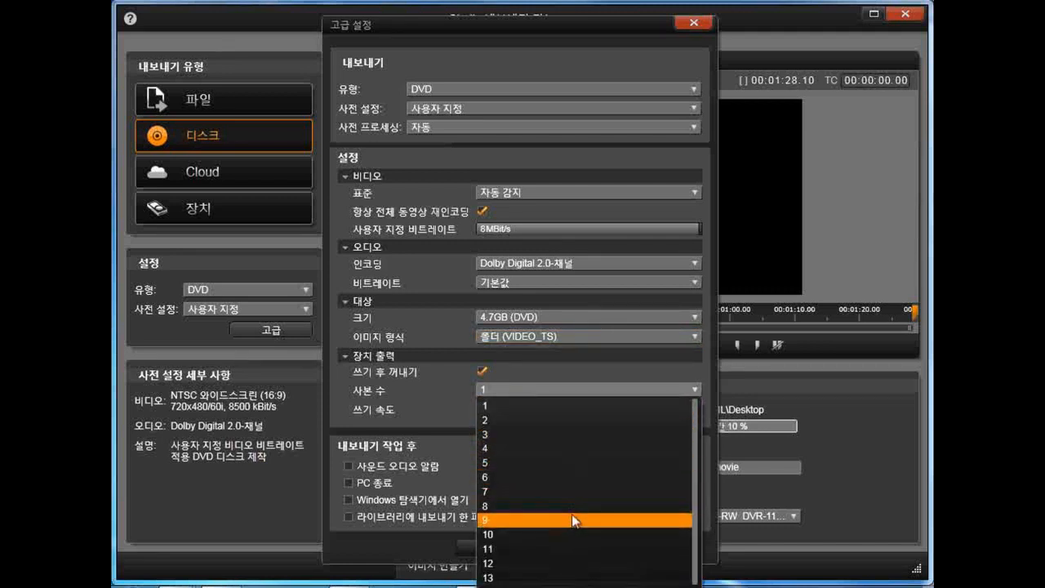
left_click(489, 407)
left_click(531, 407)
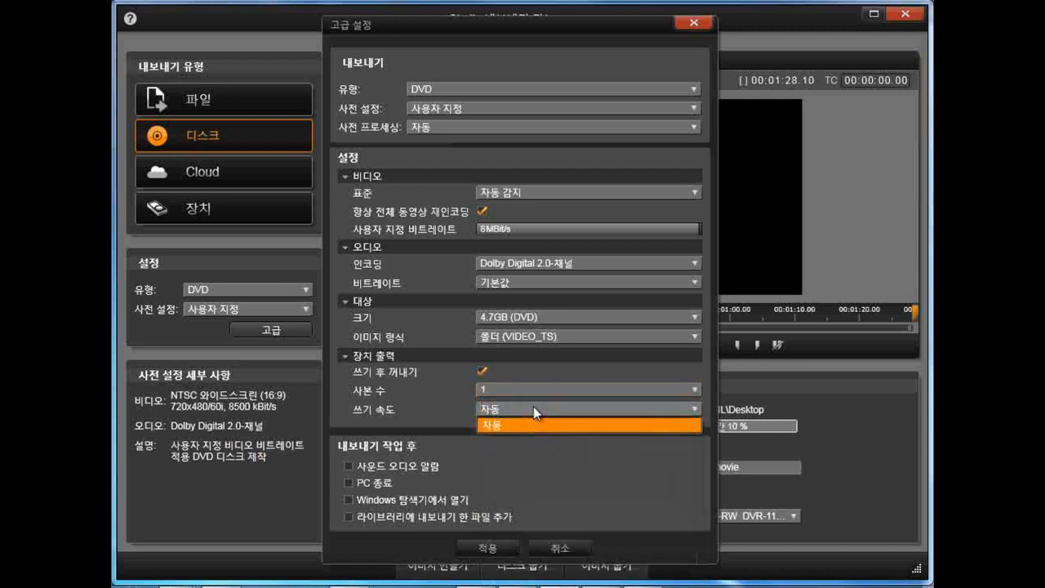
left_click(460, 404)
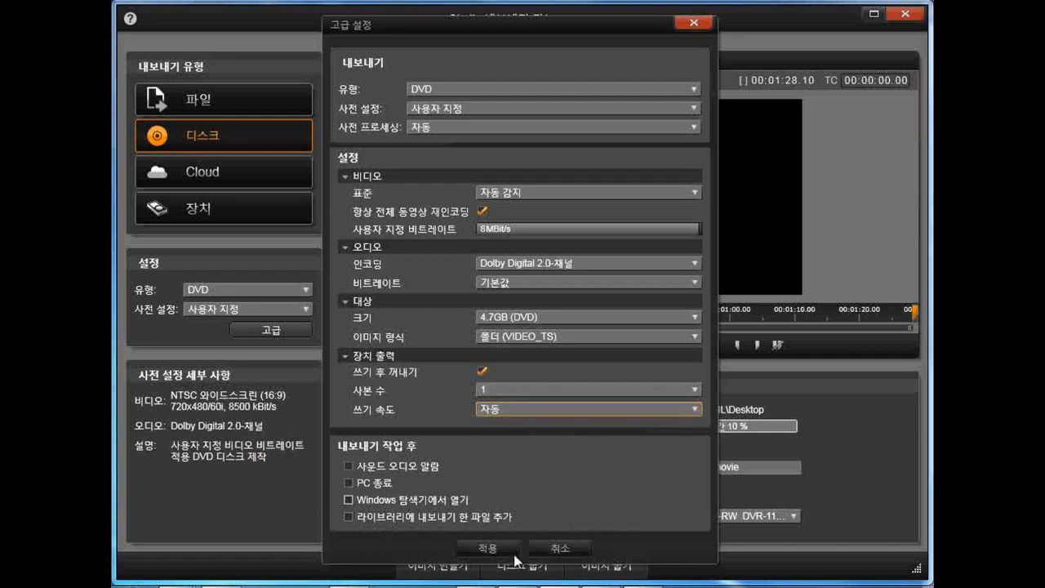
left_click(513, 550)
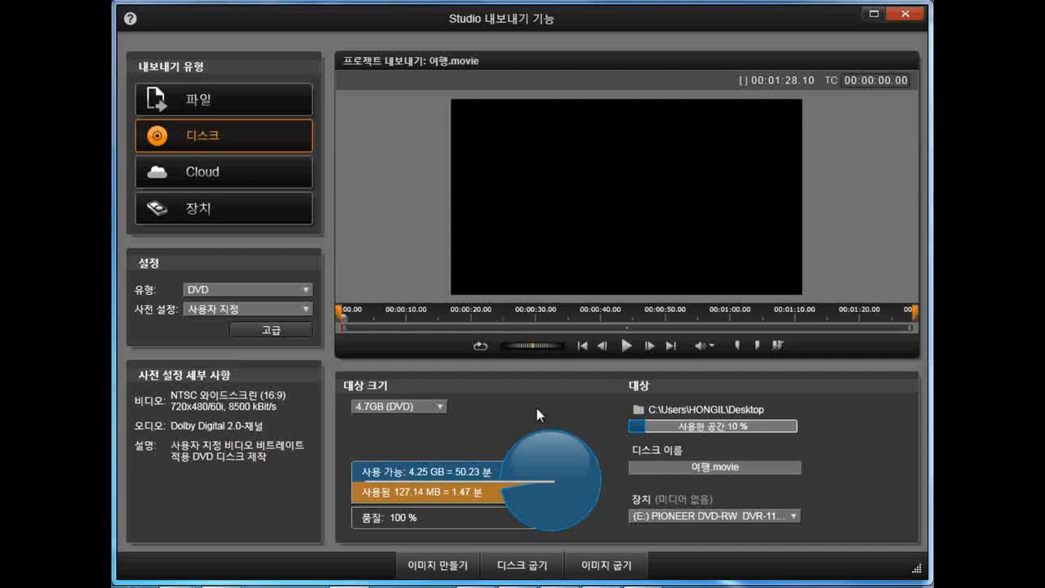
Choose 4.7GB (DVD) as the export's target size and the desktop (바탕 화면) as its destination folder.
left_click(402, 408)
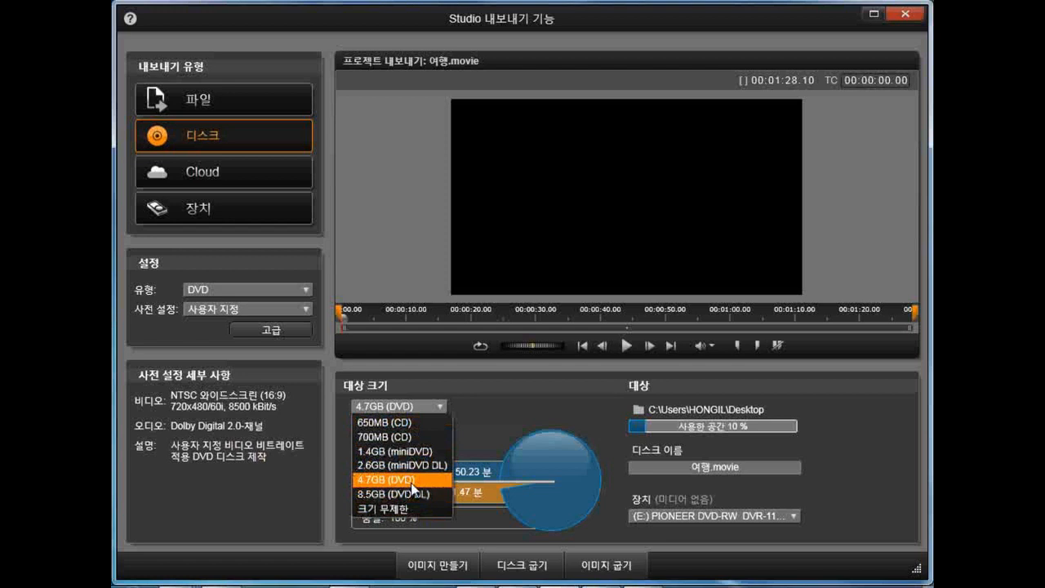
left_click(411, 482)
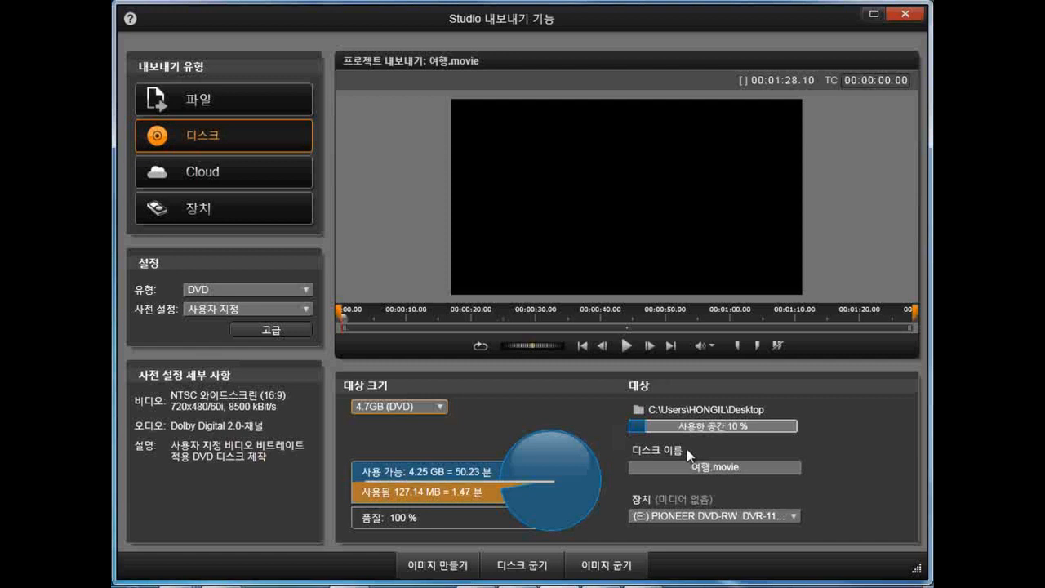
left_click(639, 411)
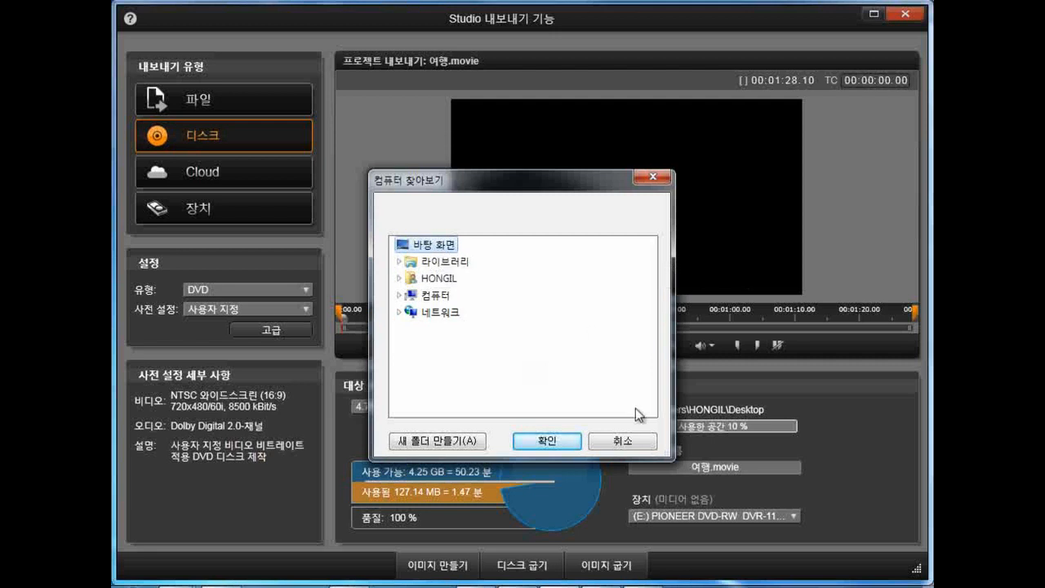
left_click(569, 445)
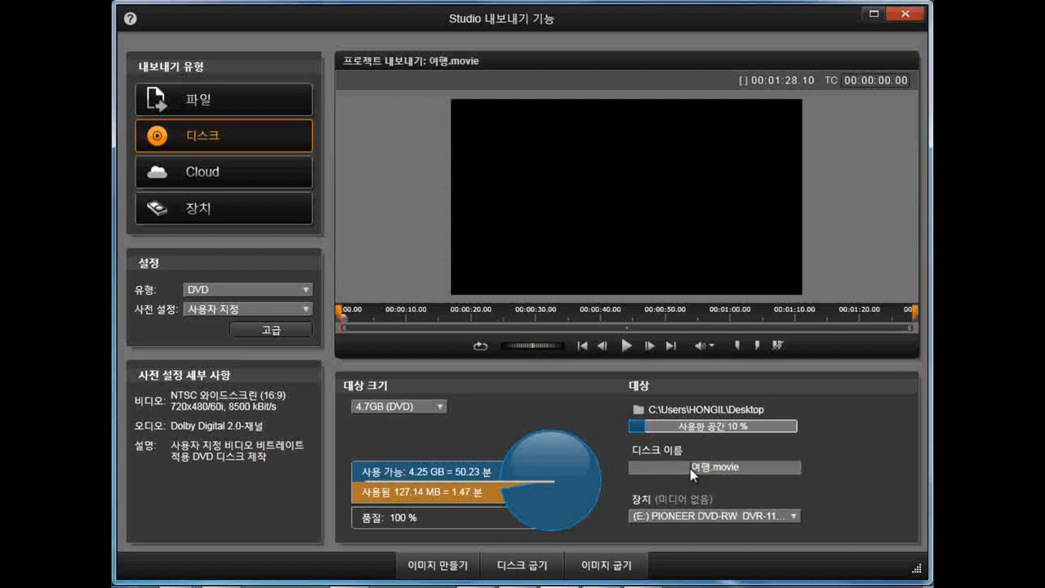
Keep the disc name 여행.movie and select (E:) PIONEER DVD-RW DVR-112 1.09 as the burning device.
left_click_drag(689, 467, 746, 468)
left_click(703, 515)
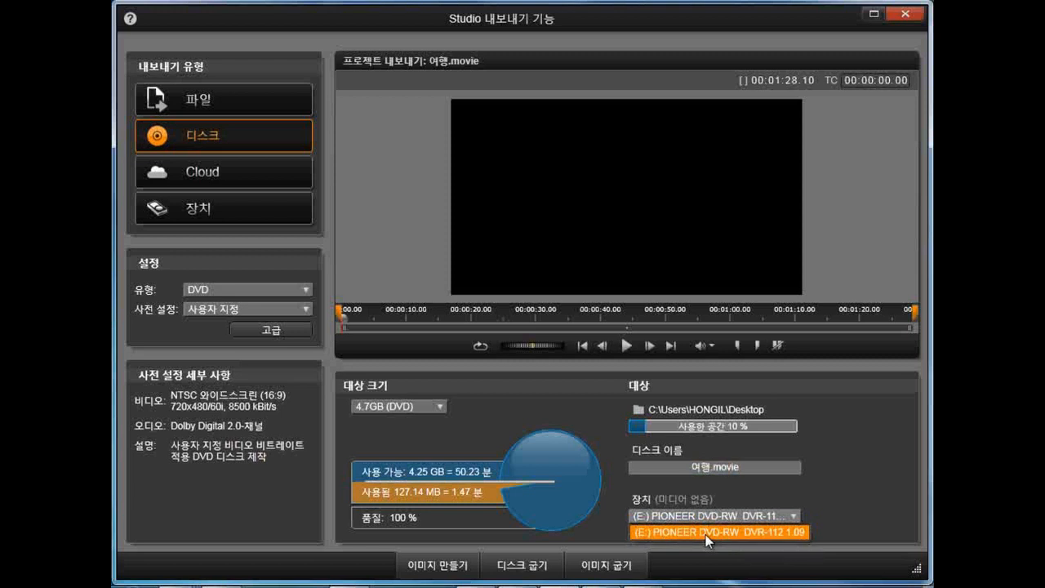
left_click(707, 532)
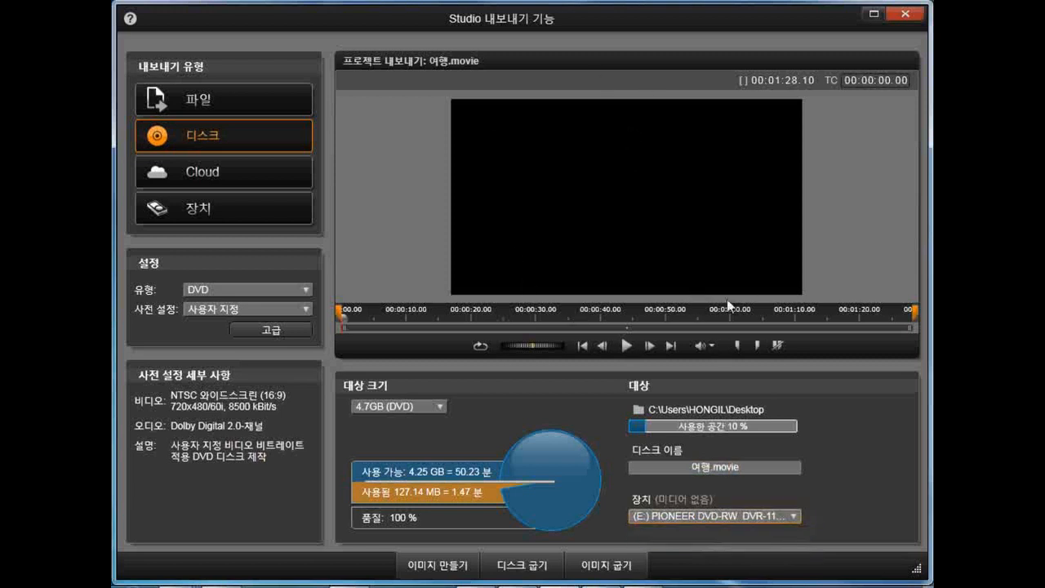
Scrub the movie preview to about 00:00:49.00 on the timeline.
left_click_drag(476, 319, 657, 321)
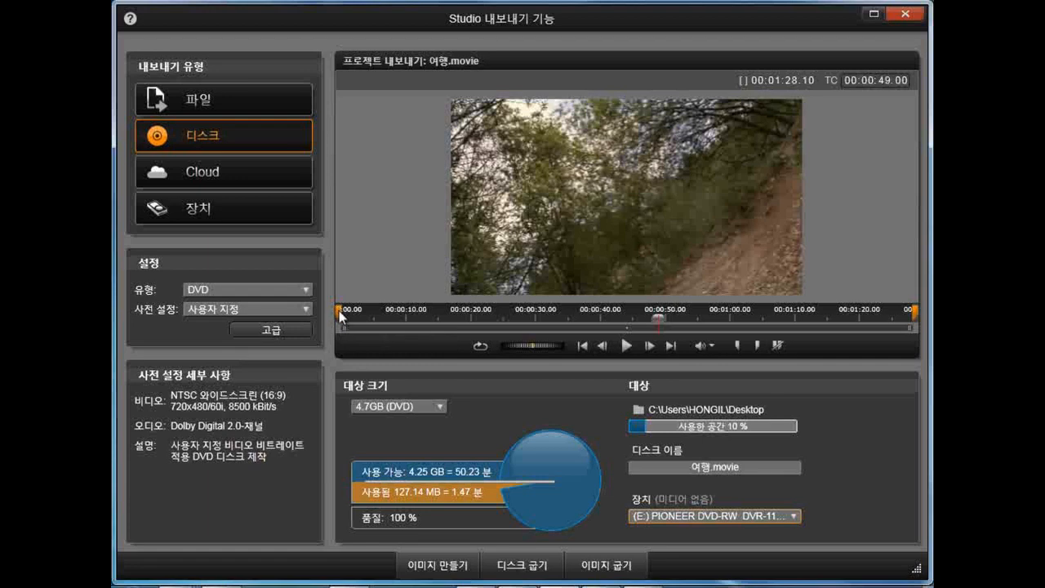
Narrow the export range by moving its start marker to about 00:00:25.18 and its end marker to about 00:00:45.24.
left_click_drag(339, 310, 509, 319)
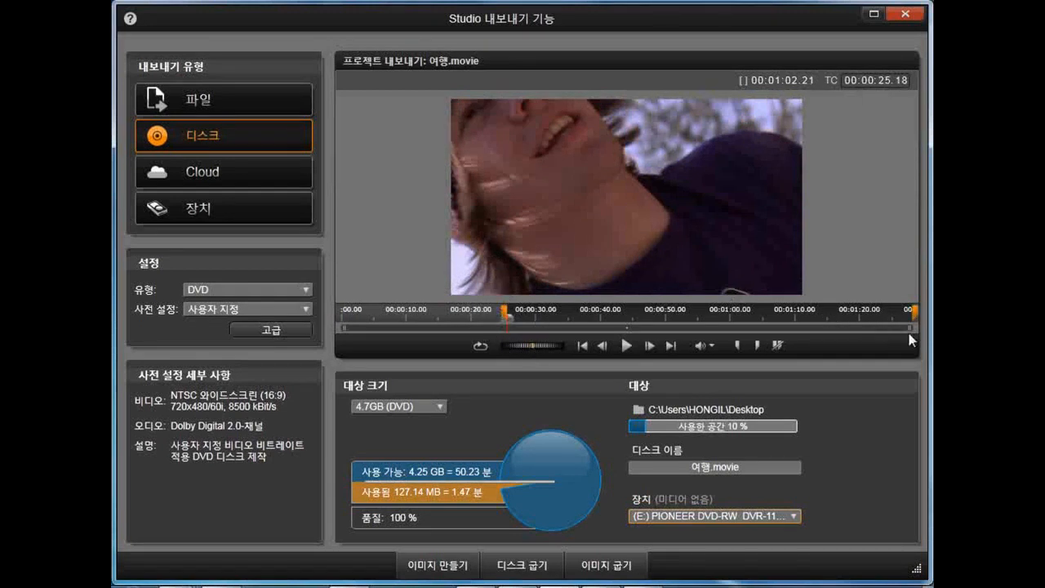
left_click_drag(914, 315, 638, 322)
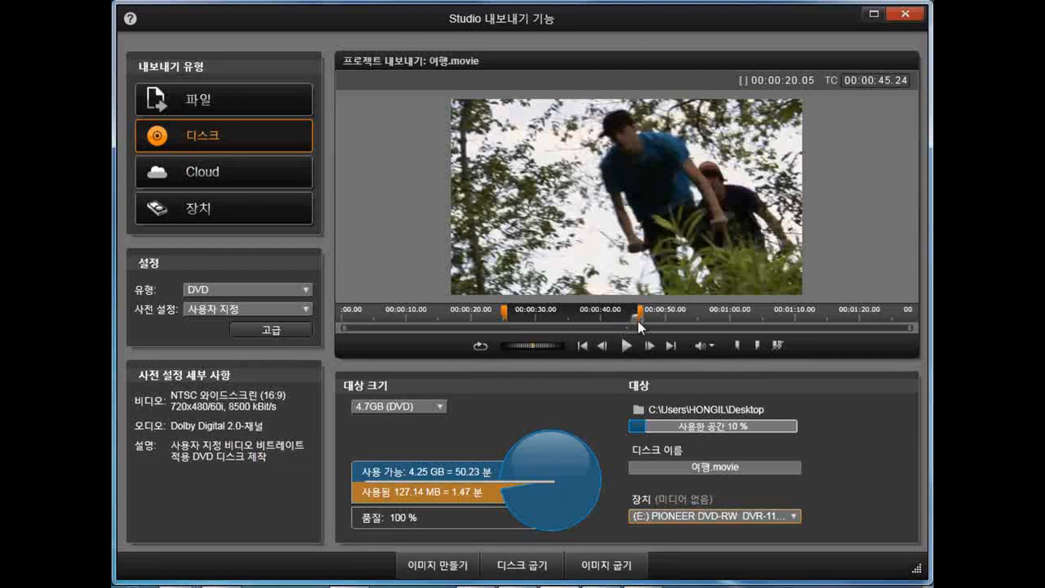
Mark the export range in at 00:00:30.00 and out at about 00:00:51.18 from the playhead, and clear both marks.
left_click_drag(639, 321, 535, 321)
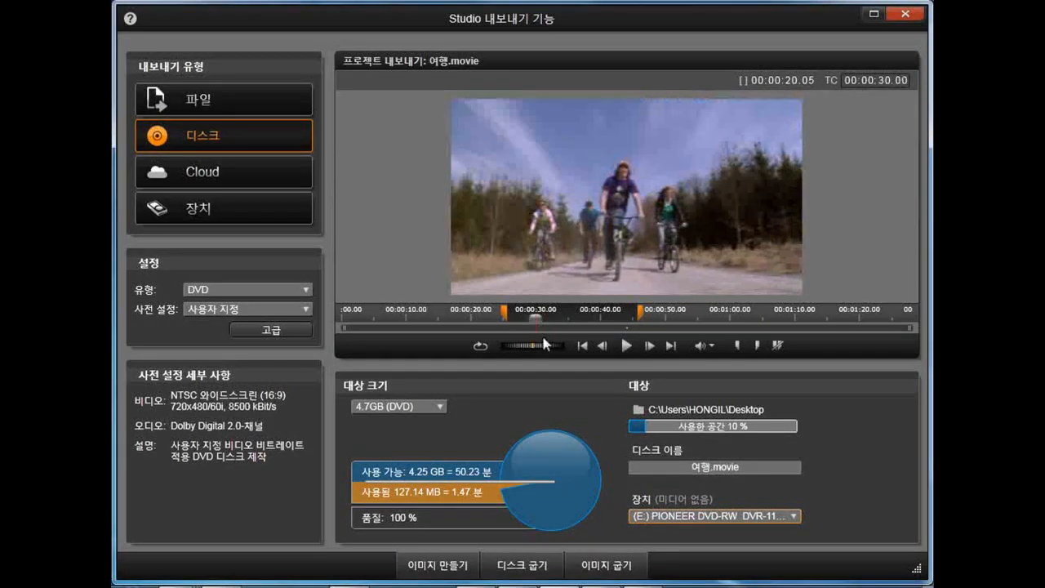
left_click(739, 346)
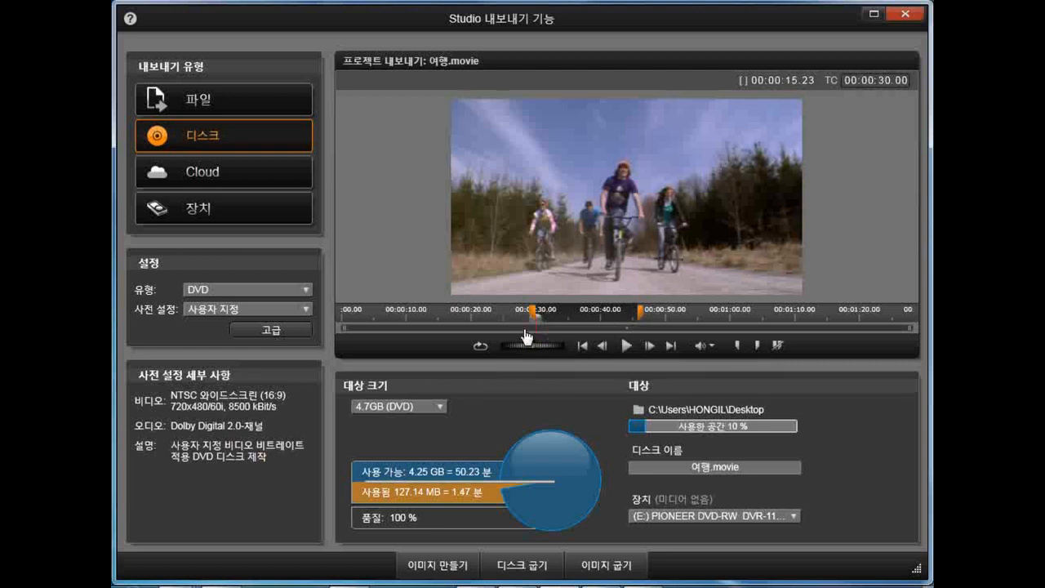
left_click(557, 318)
left_click_drag(557, 317, 674, 316)
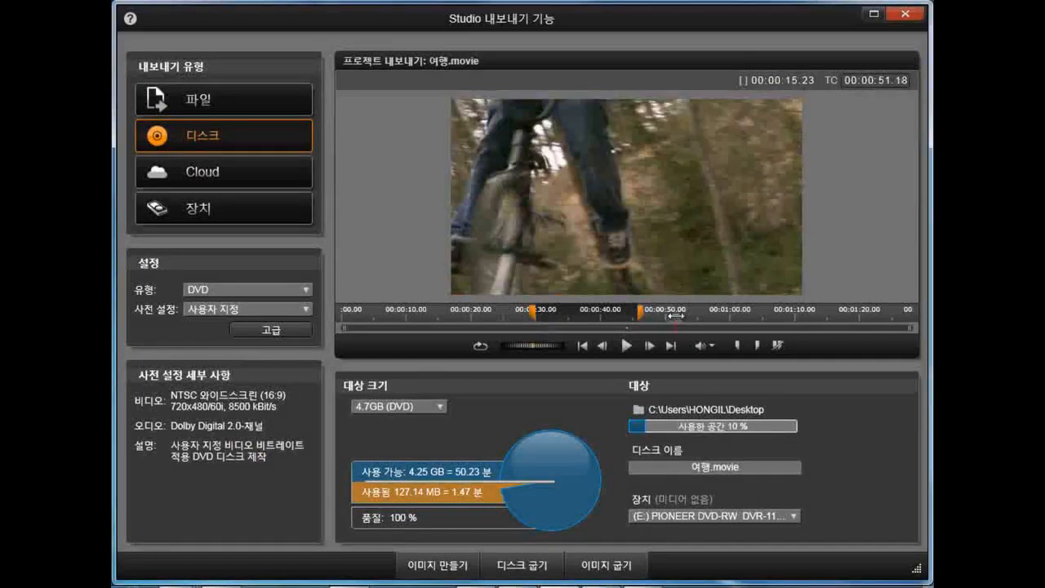
left_click(759, 346)
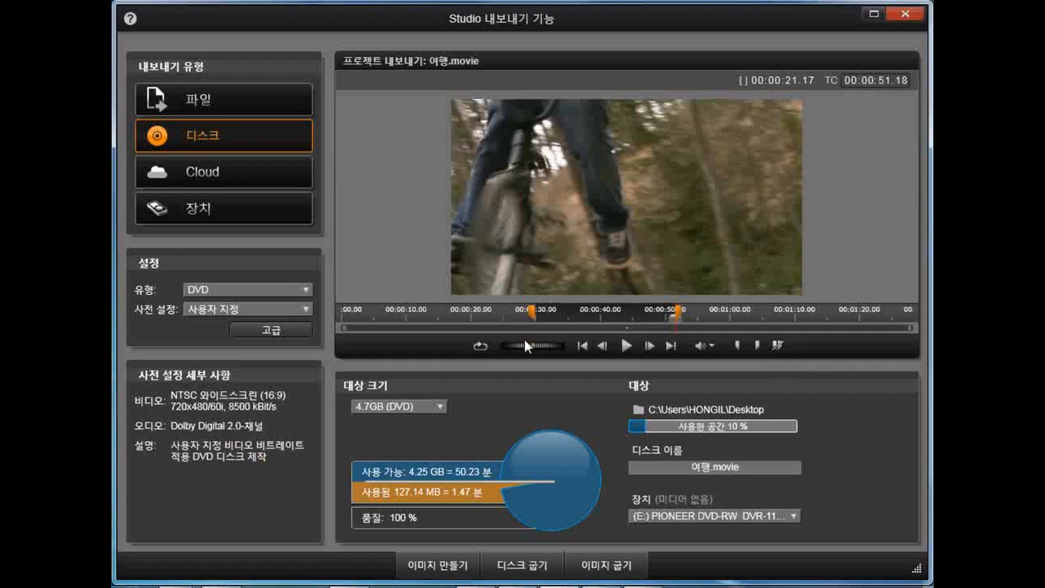
left_click(781, 348)
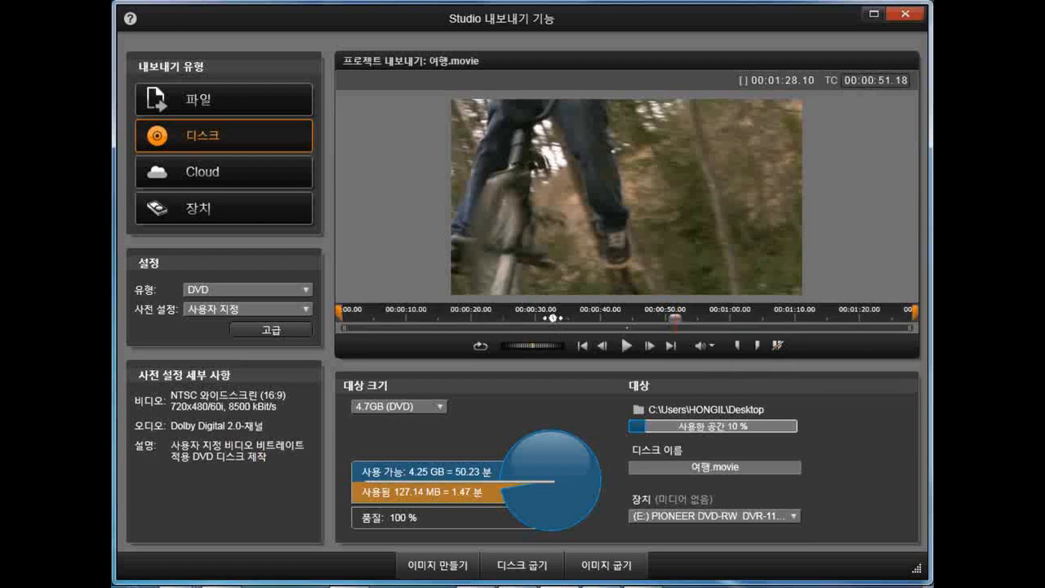